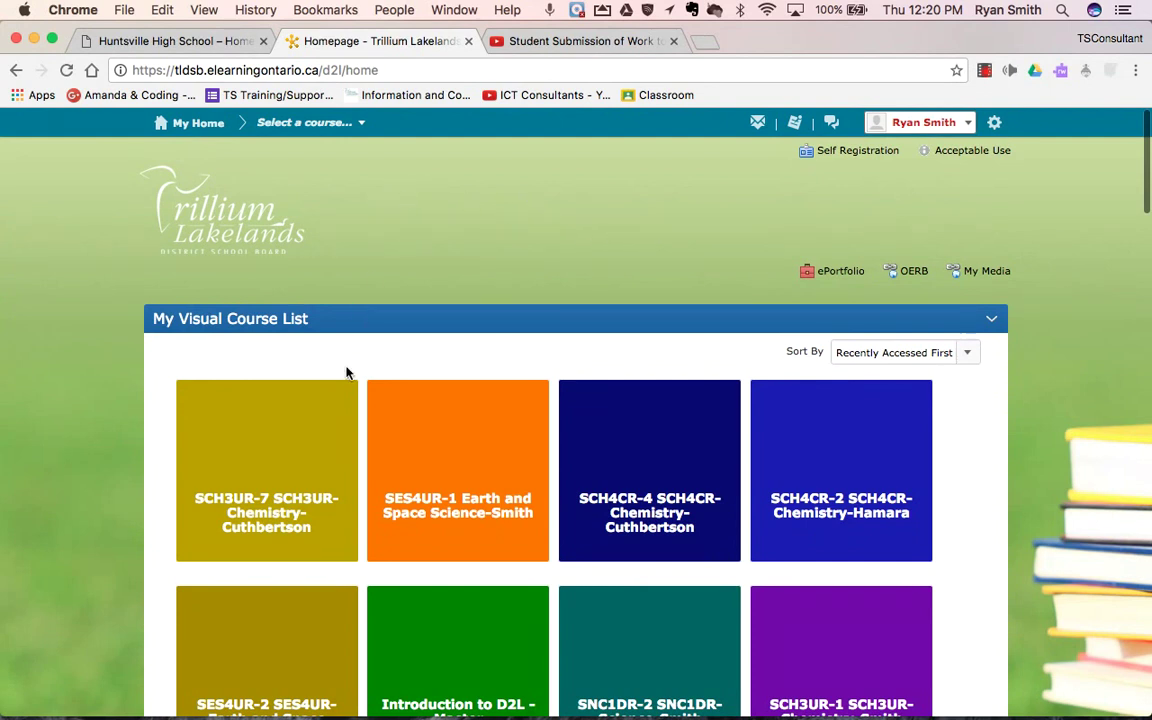
Go to the SCH3UR-7 Chemistry course's Dropbox folders, listing Bryce Test, Demo 1 and Ecology Presentation.
left_click(220, 396)
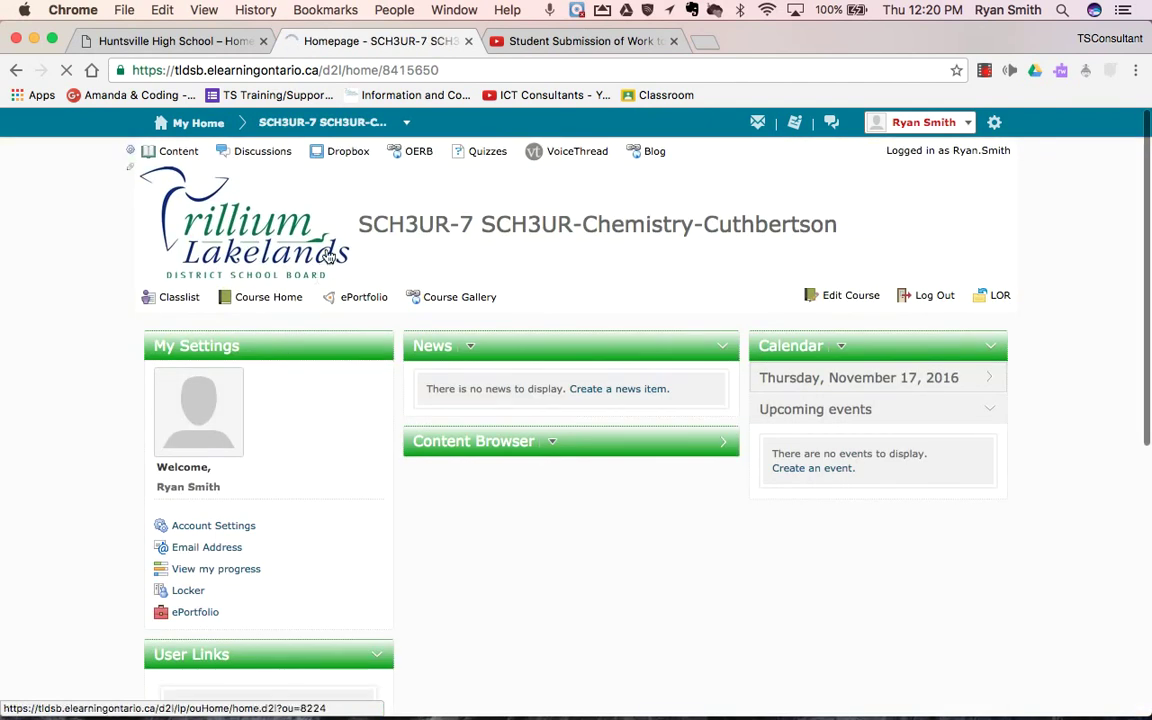
left_click(341, 160)
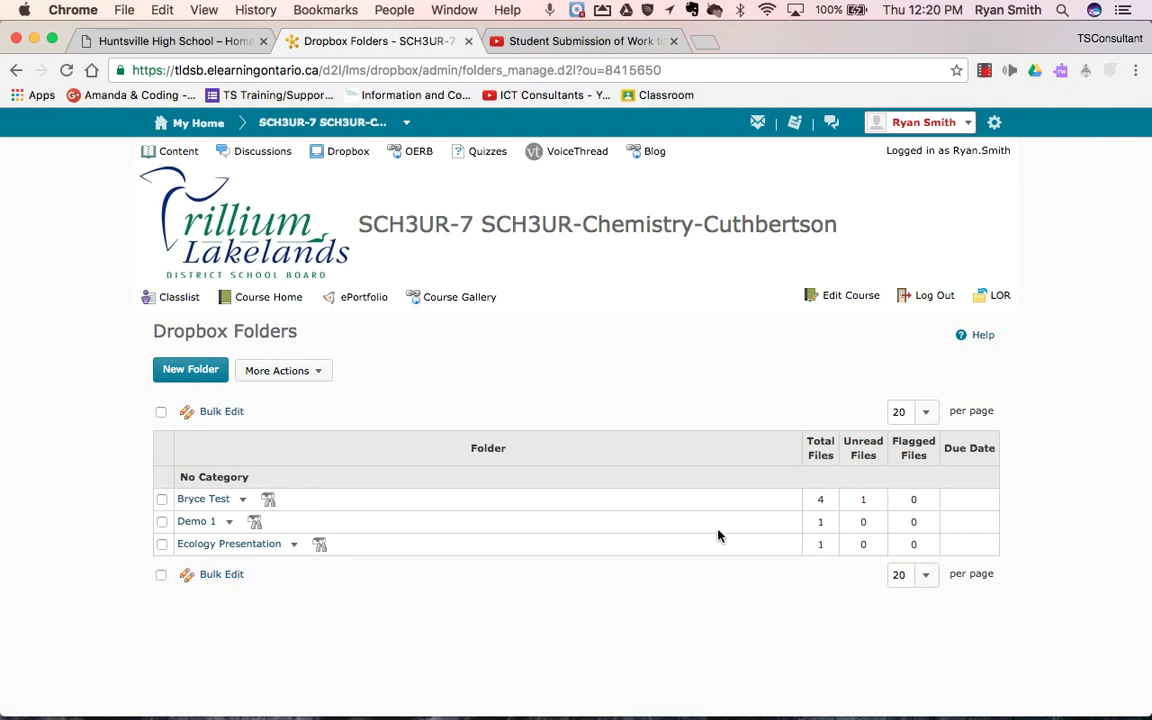
In Ecology Presentation, launch the 99% similarity report for 'Mountain pine beetles and forset destruction.pdf'.
left_click(195, 546)
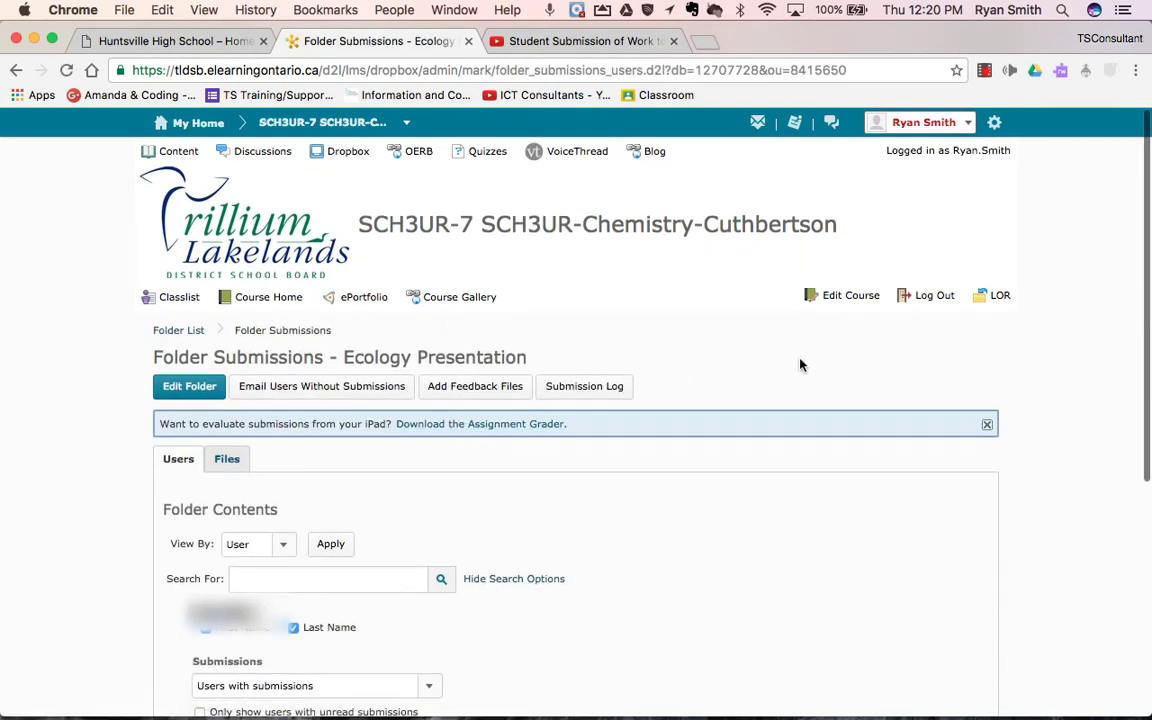
scroll(800, 365, "down", 5)
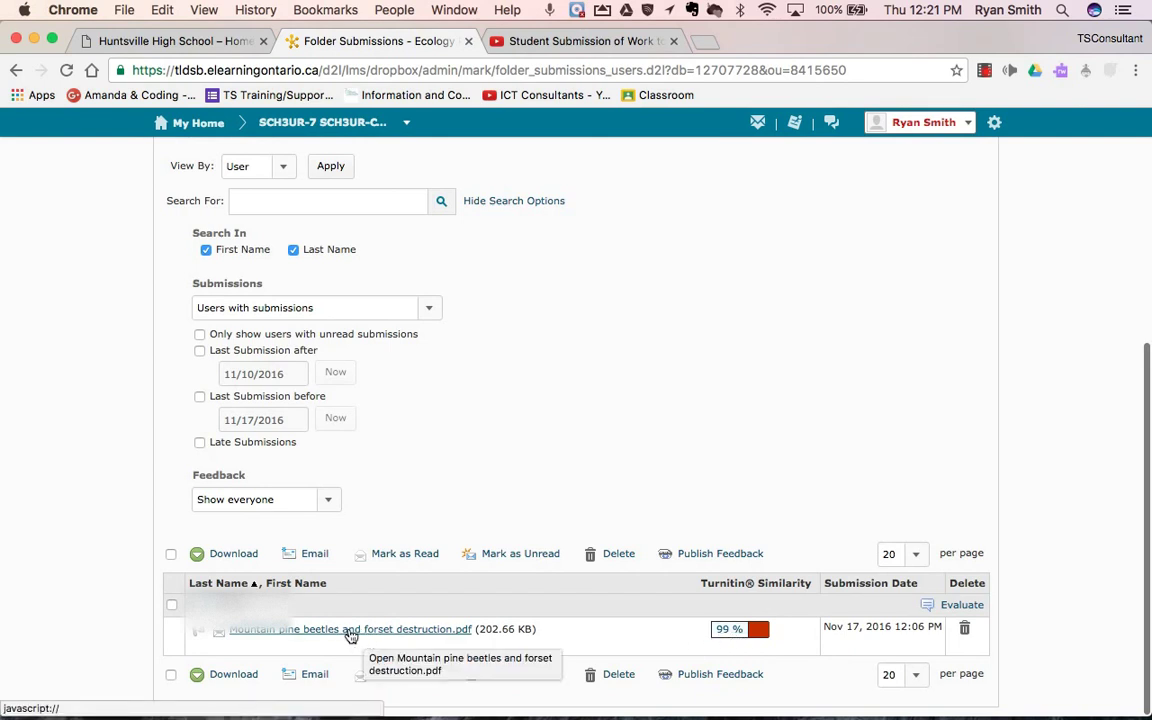
left_click(729, 631)
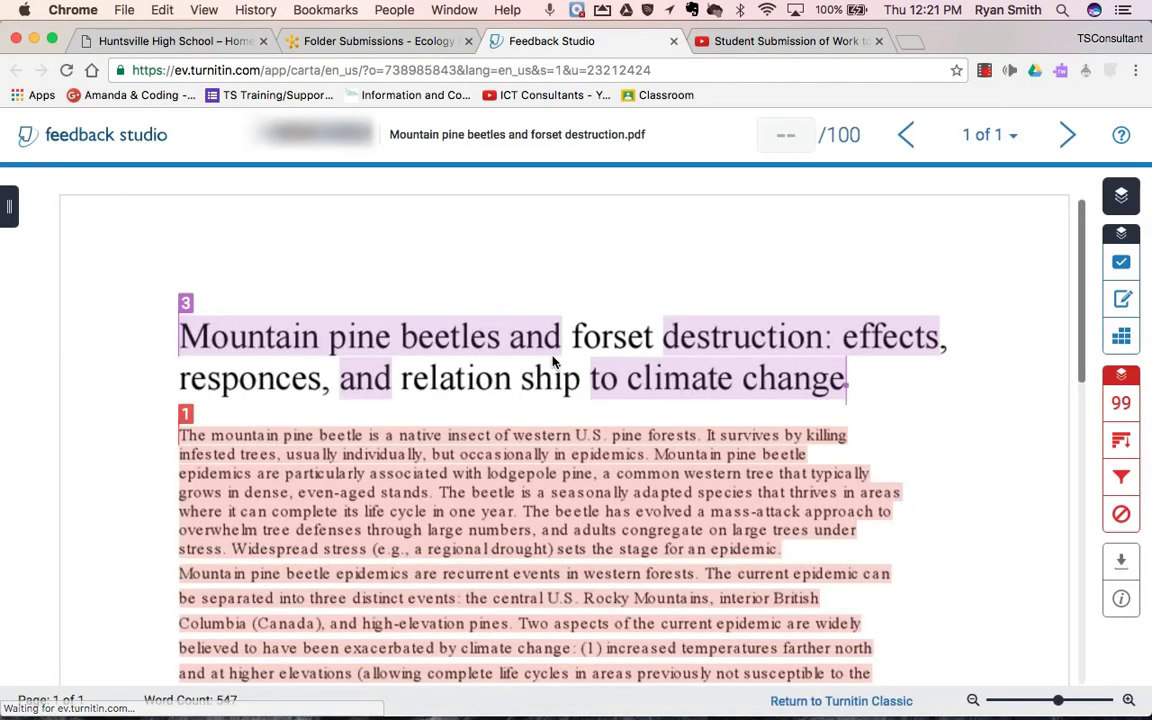
Read down the 547-word Mountain pine beetles essay's highlighted matches, then return to its title.
scroll(622, 356, "down", 5)
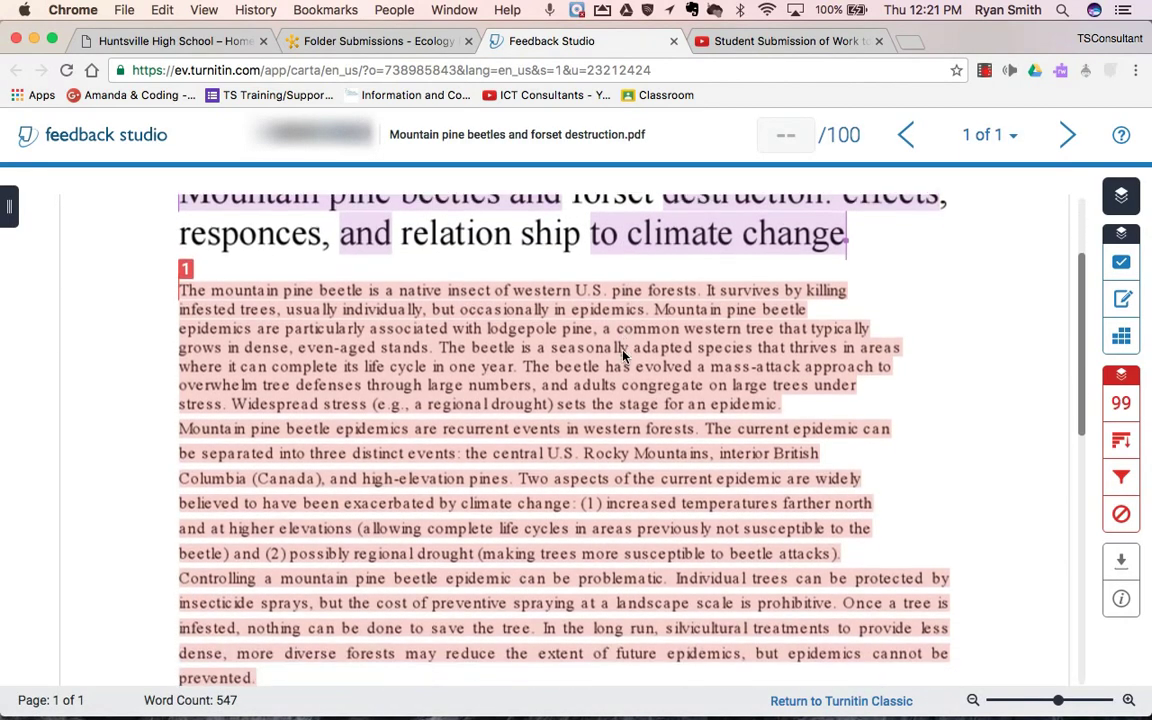
scroll(622, 356, "down", 4)
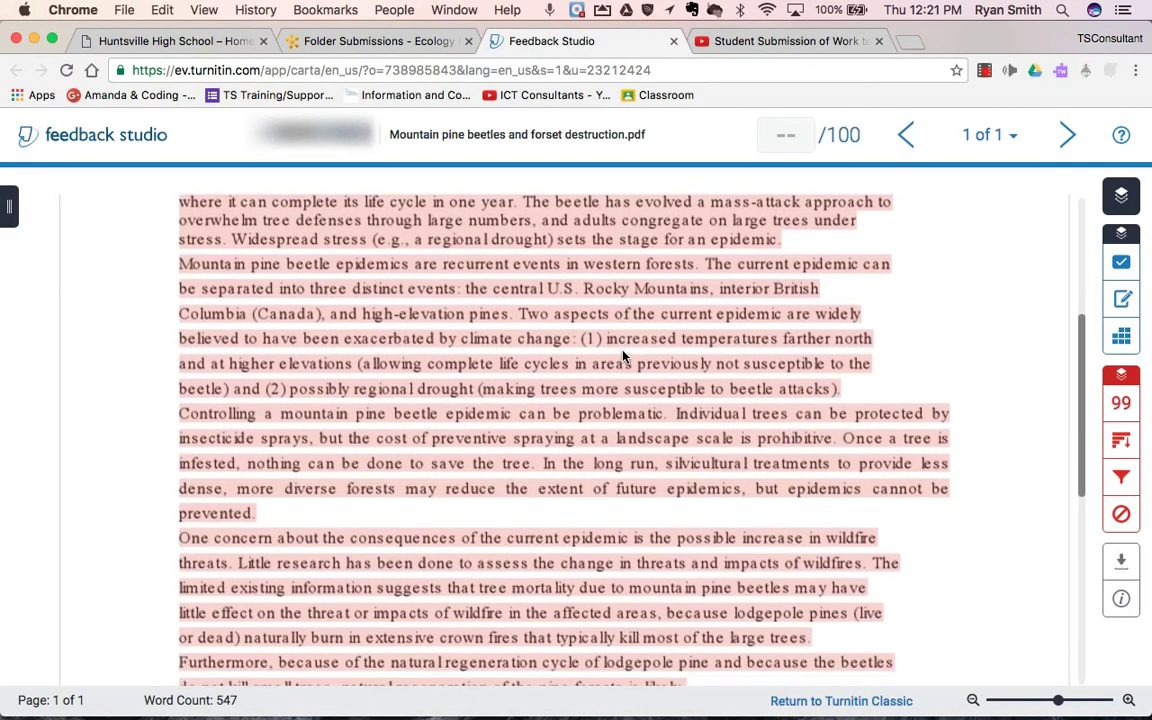
scroll(622, 356, "down", 4)
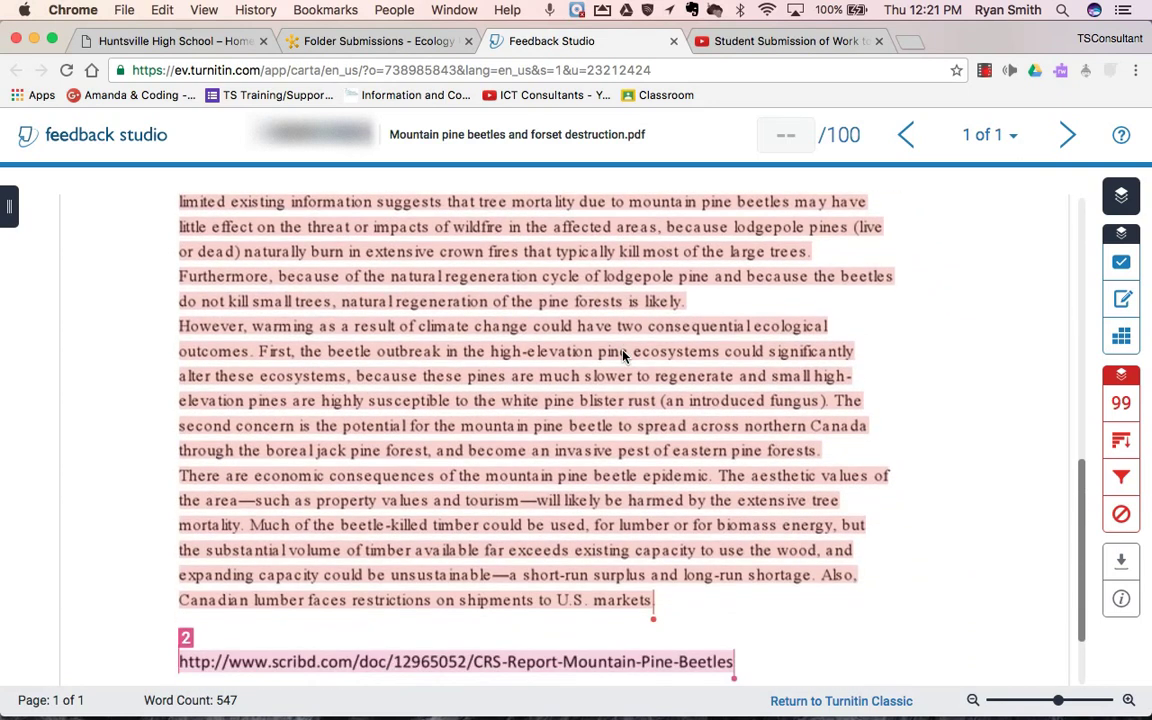
scroll(543, 440, "up", 6)
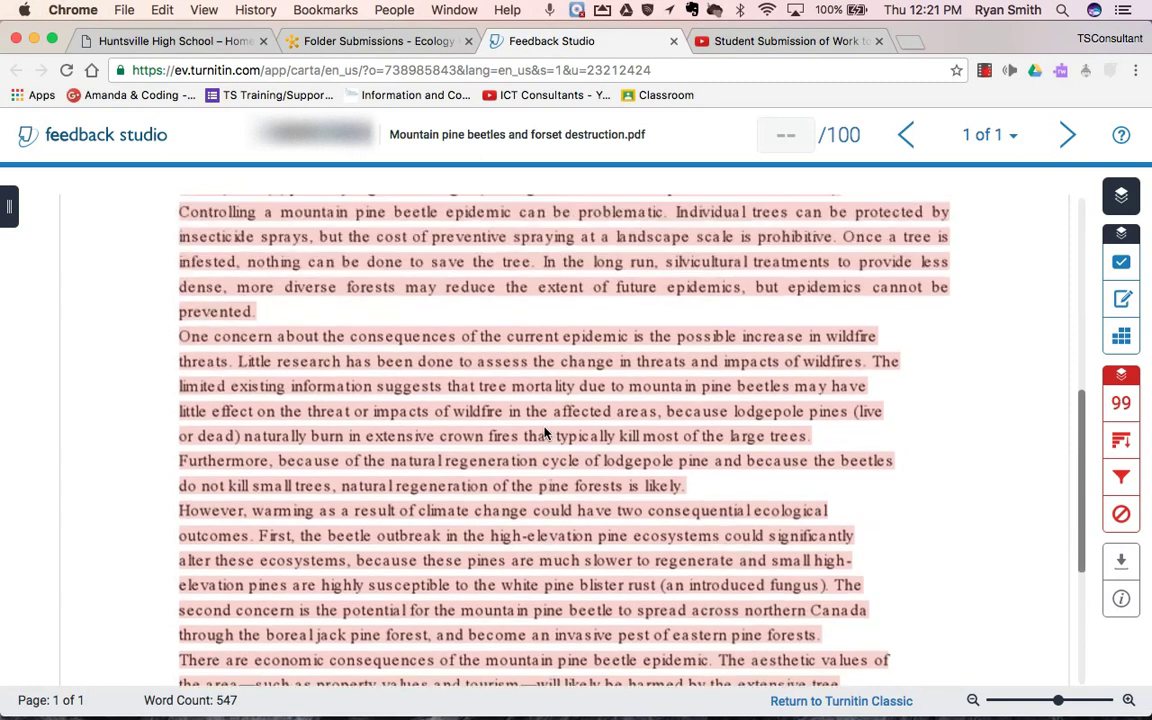
scroll(545, 432, "up", 8)
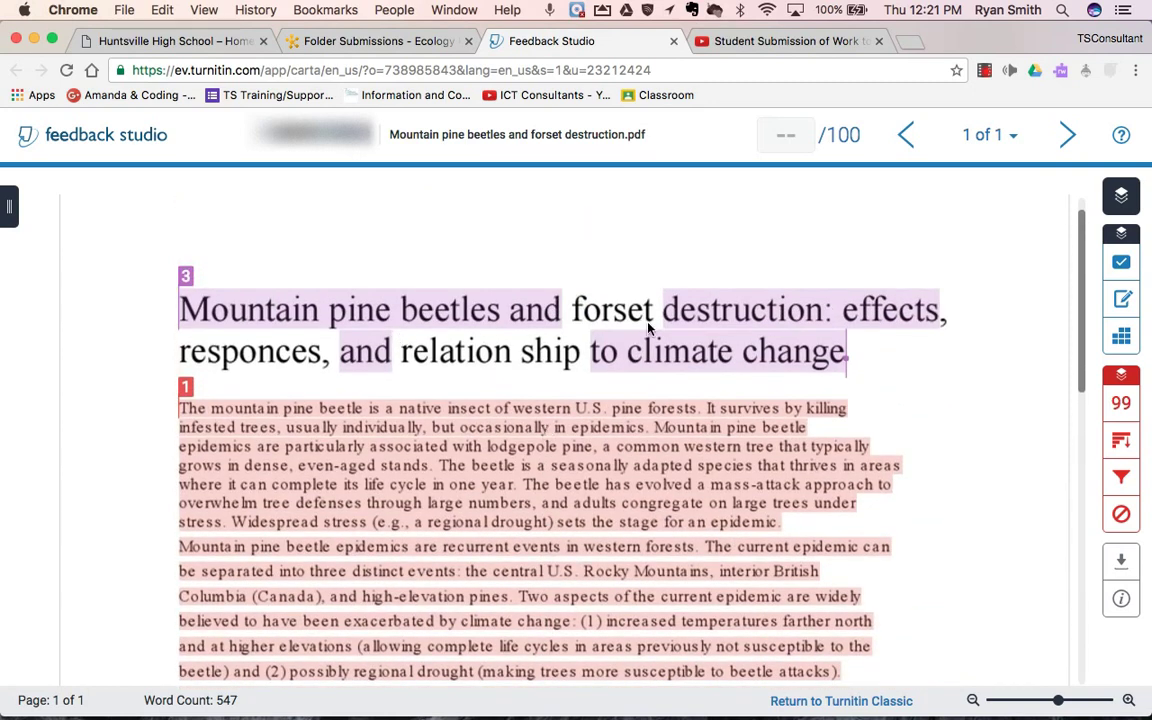
left_click(1121, 402)
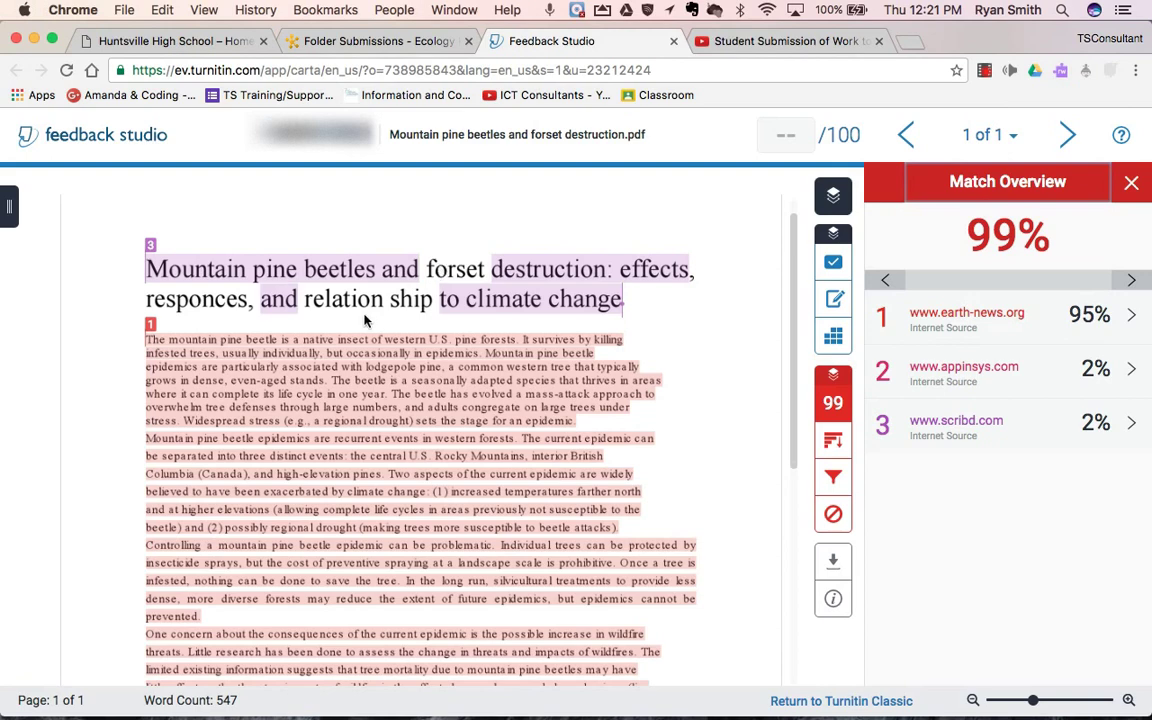
scroll(350, 300, "down", 5)
scroll(365, 320, "up", 5)
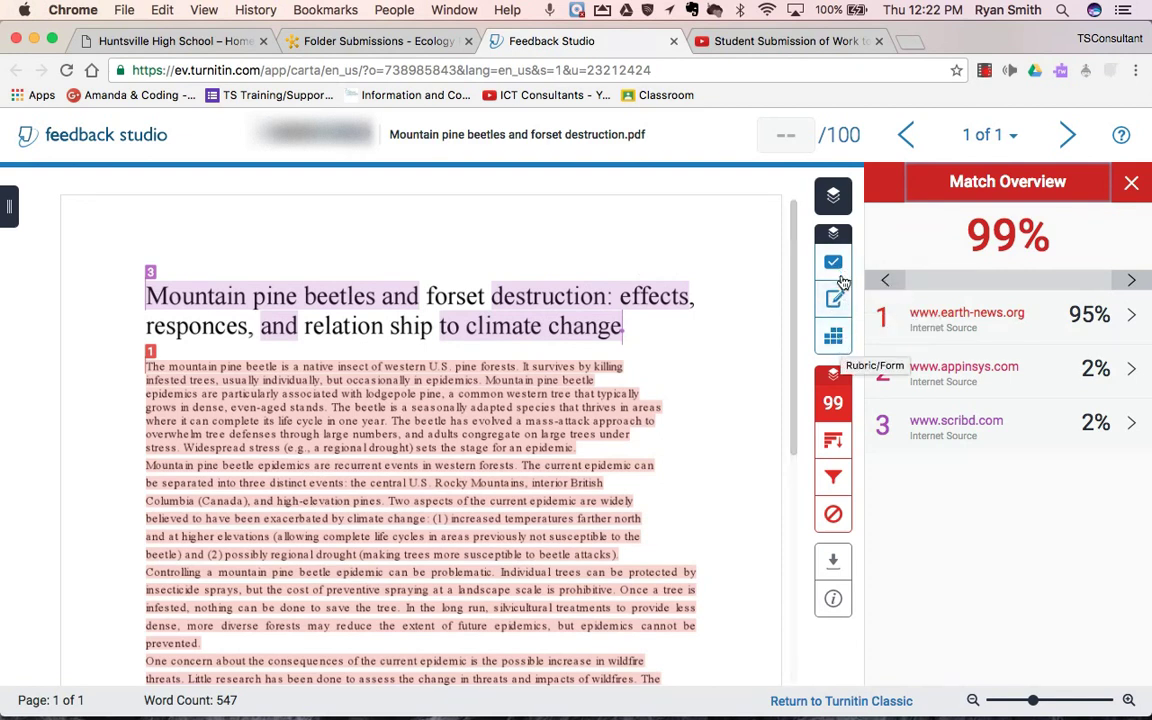
left_click(1131, 182)
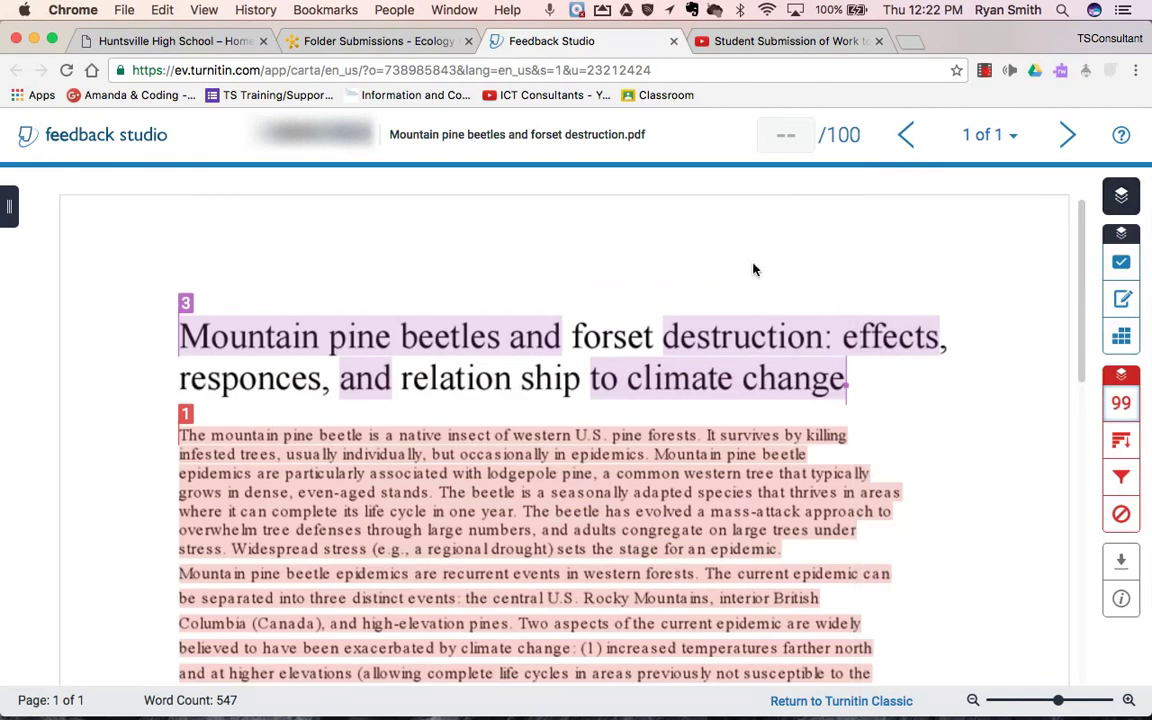
Close the Feedback Studio tab, confirming Leave, to return to the Ecology Presentation submissions.
left_click(785, 134)
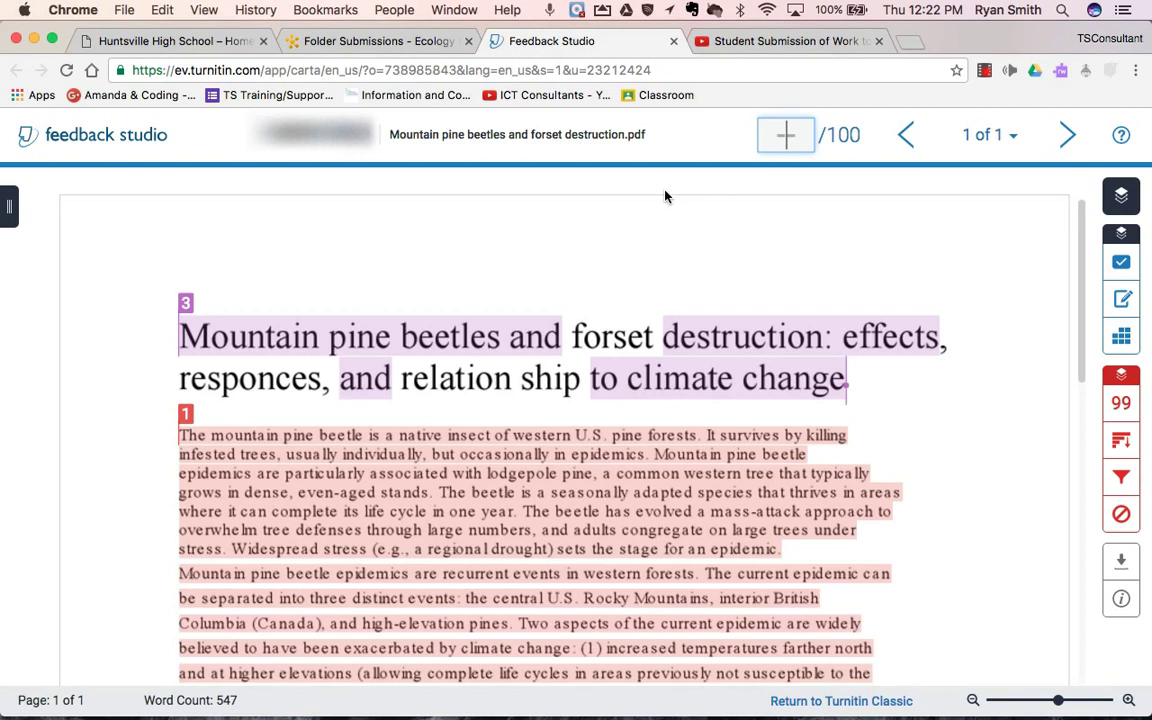
left_click(675, 42)
left_click(684, 272)
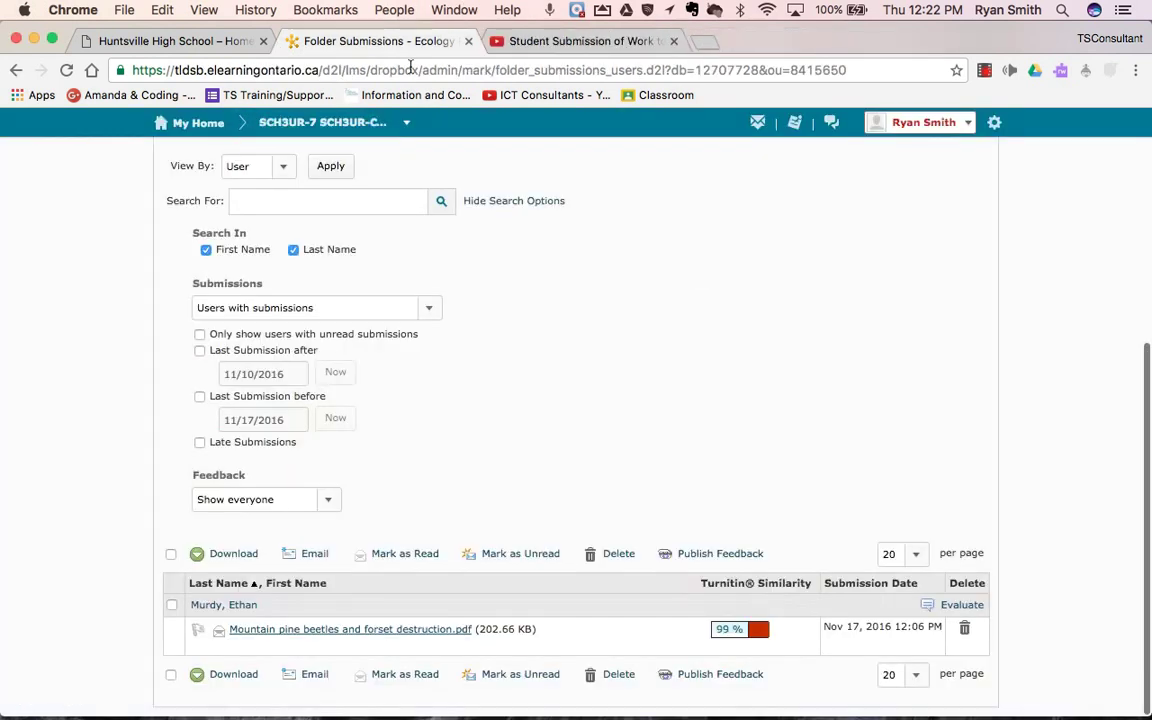
Back in the folder list, open Demo 1 and launch the 10% similarity report for Asian Carp.pdf.
scroll(525, 419, "up", 5)
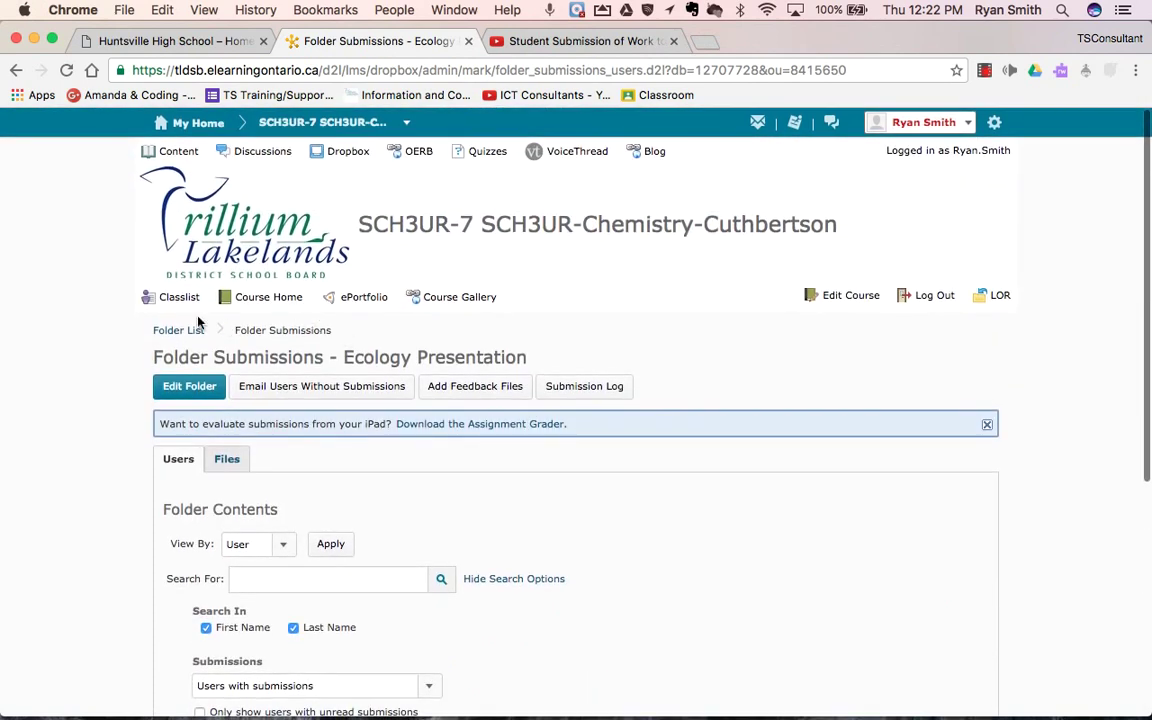
left_click(166, 332)
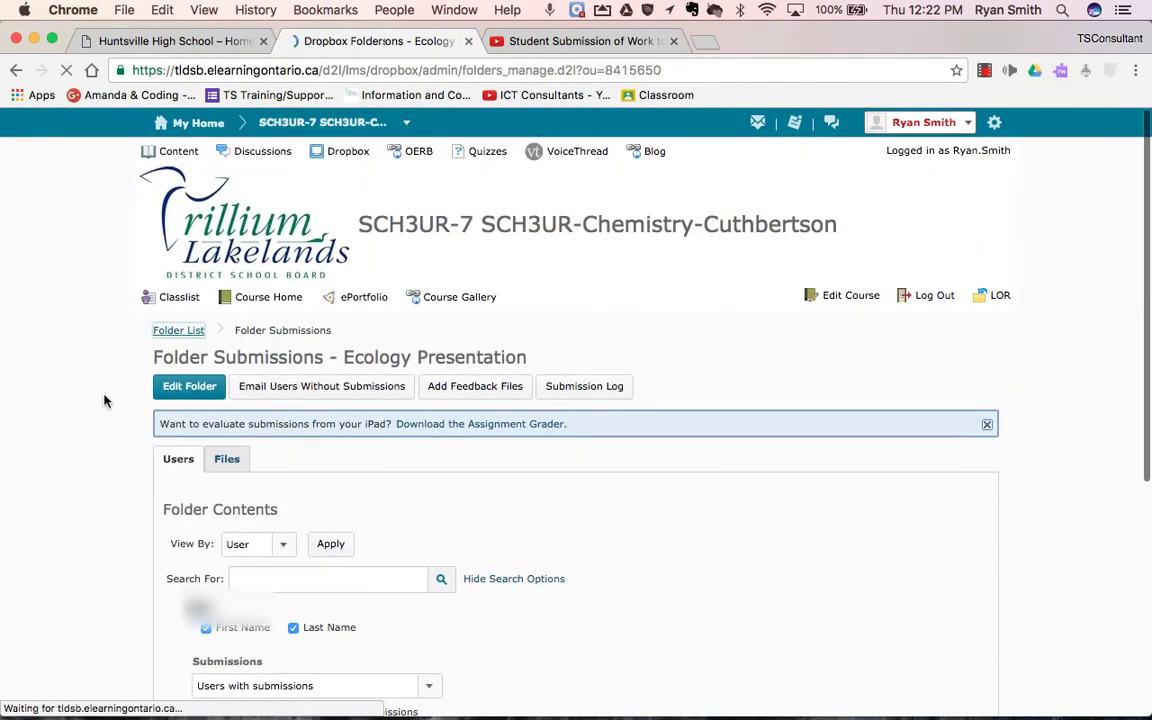
left_click(190, 521)
scroll(419, 404, "down", 5)
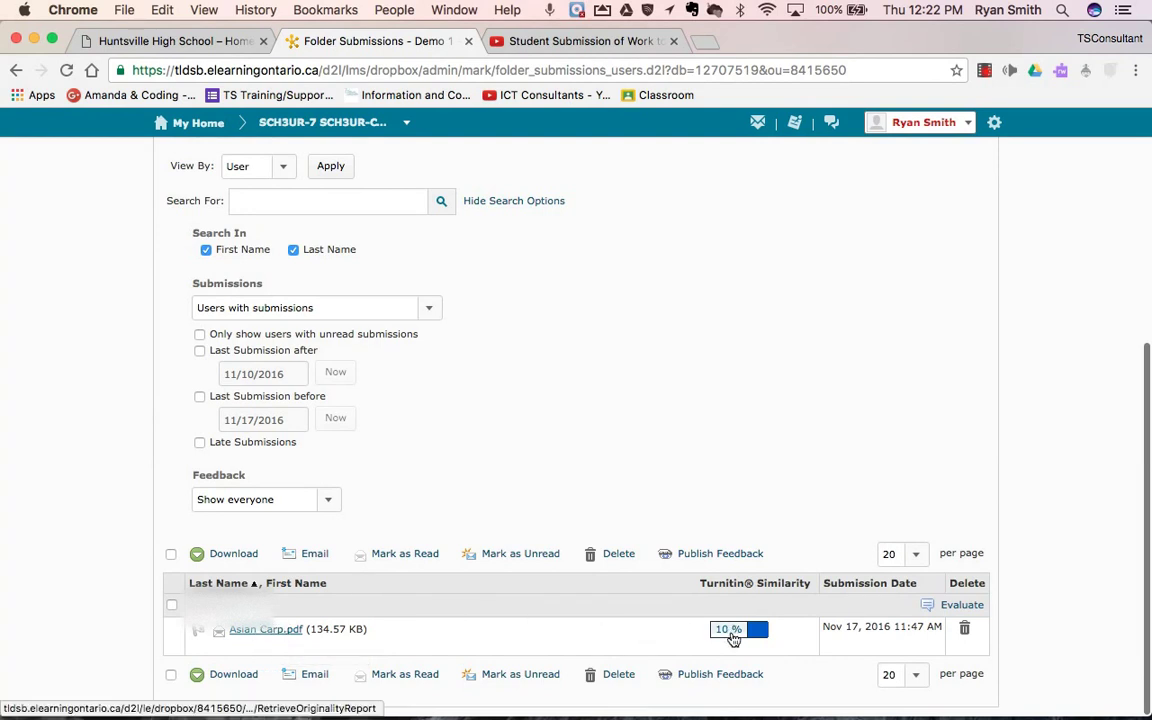
left_click(731, 634)
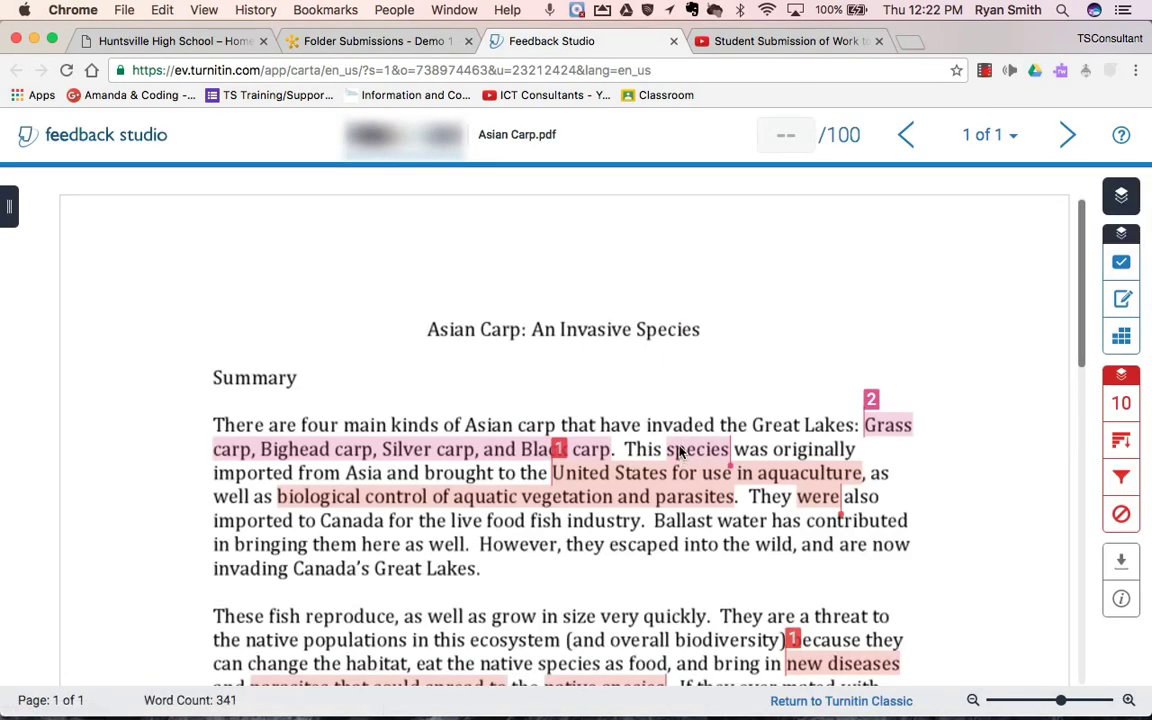
Read down the 341-word Asian Carp essay's matches to sources 1 and 2, then return to the top.
scroll(735, 355, "down", 2)
scroll(737, 355, "down", 3)
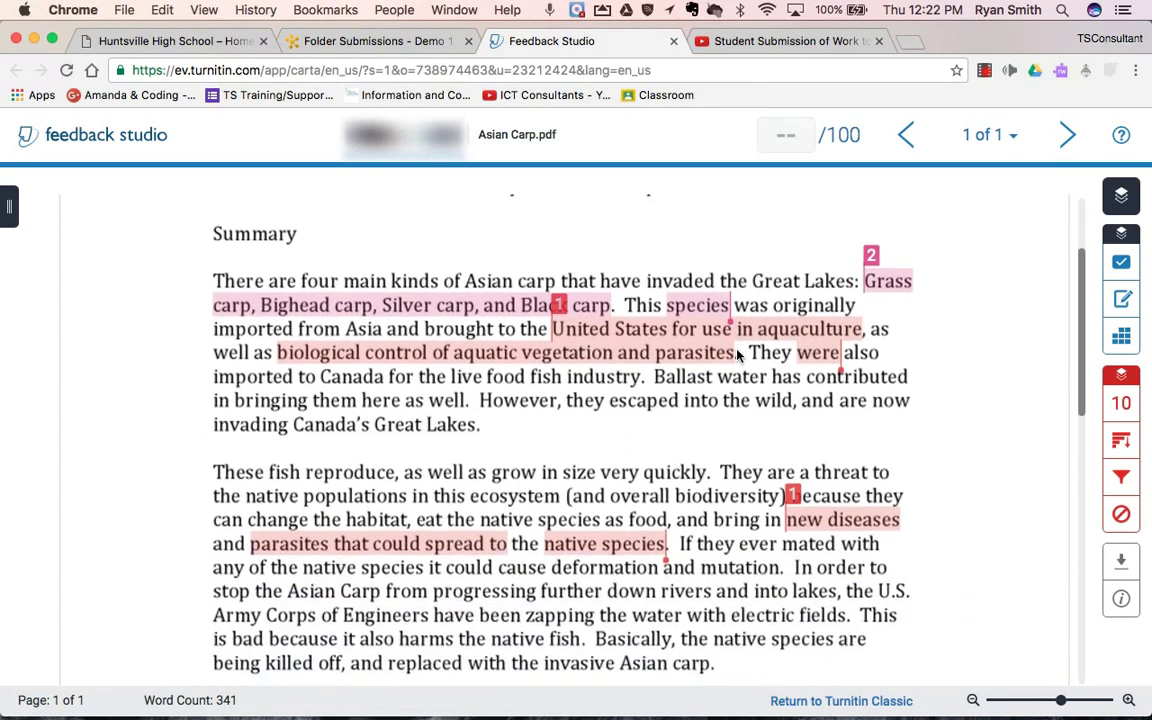
scroll(737, 355, "down", 4)
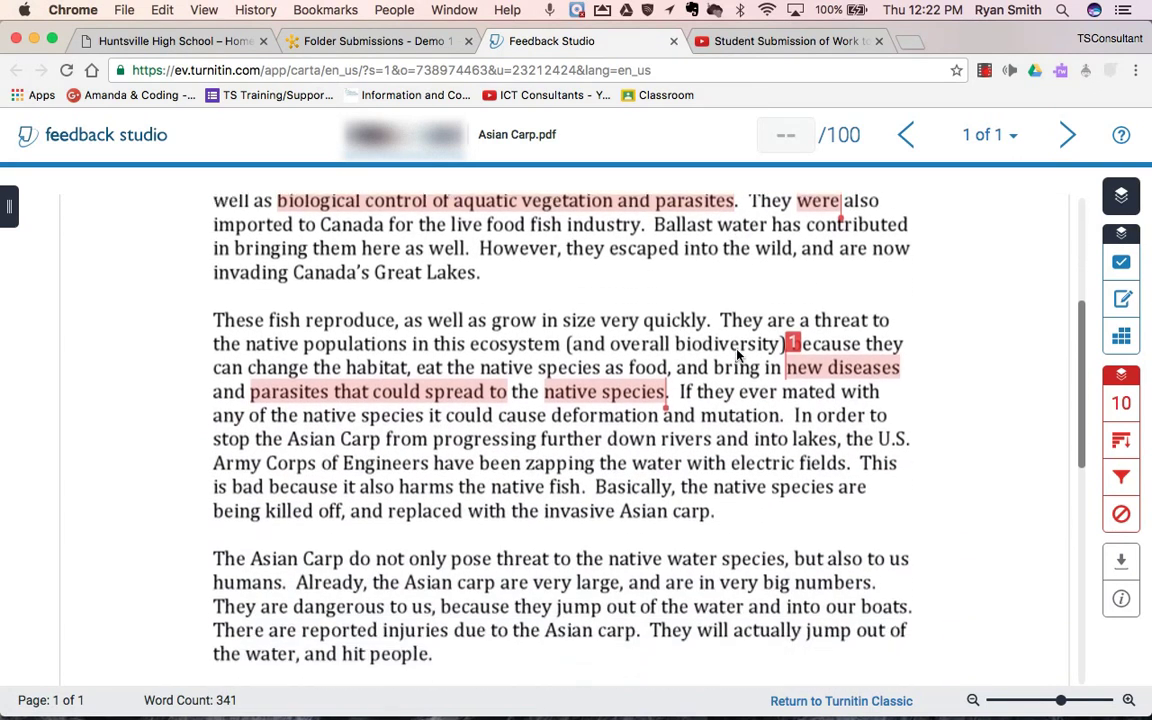
scroll(737, 355, "down", 1)
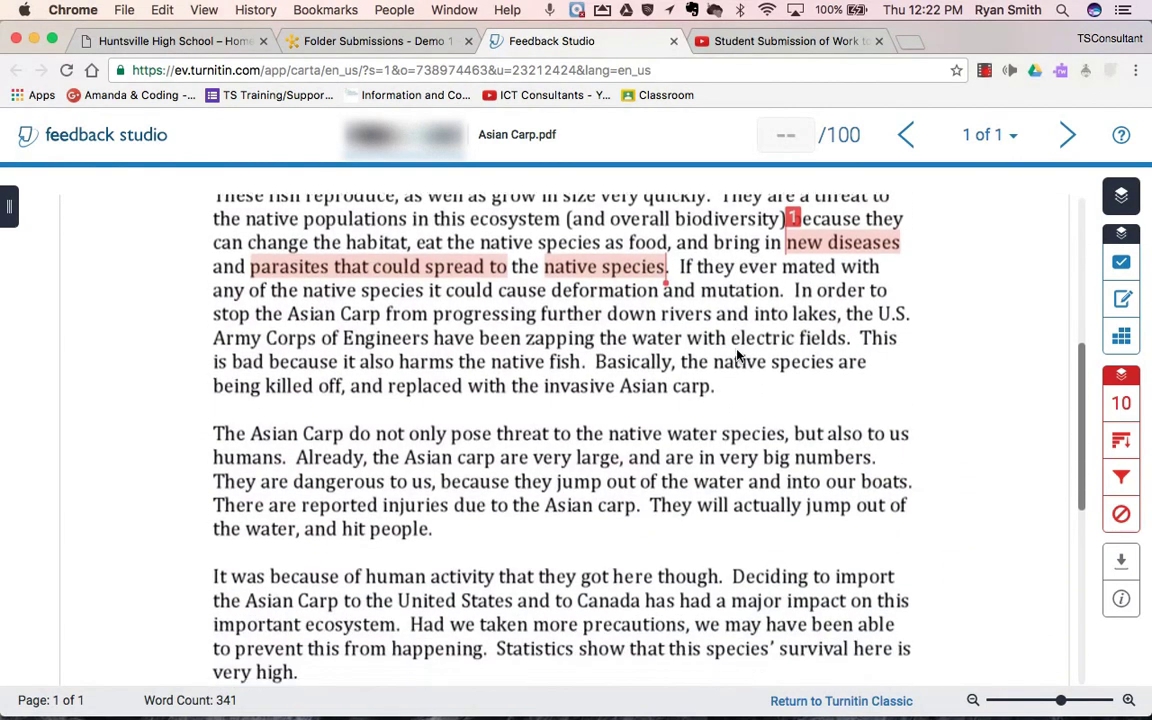
scroll(737, 355, "up", 4)
scroll(737, 355, "up", 3)
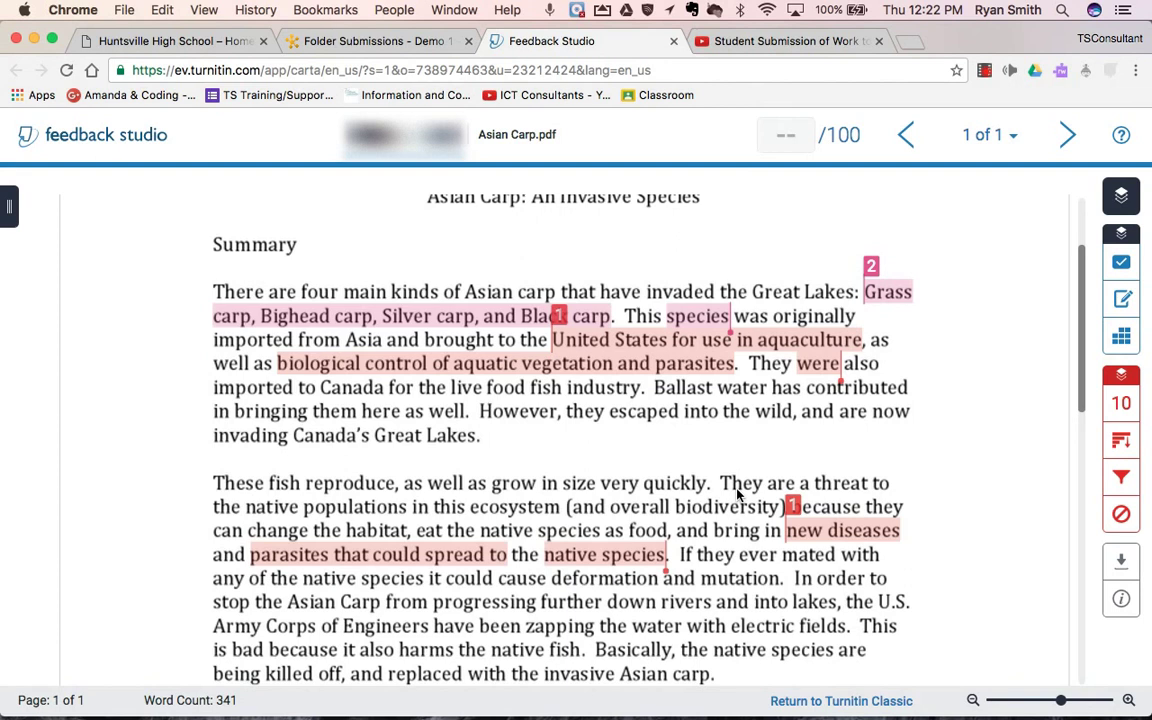
left_click(1121, 402)
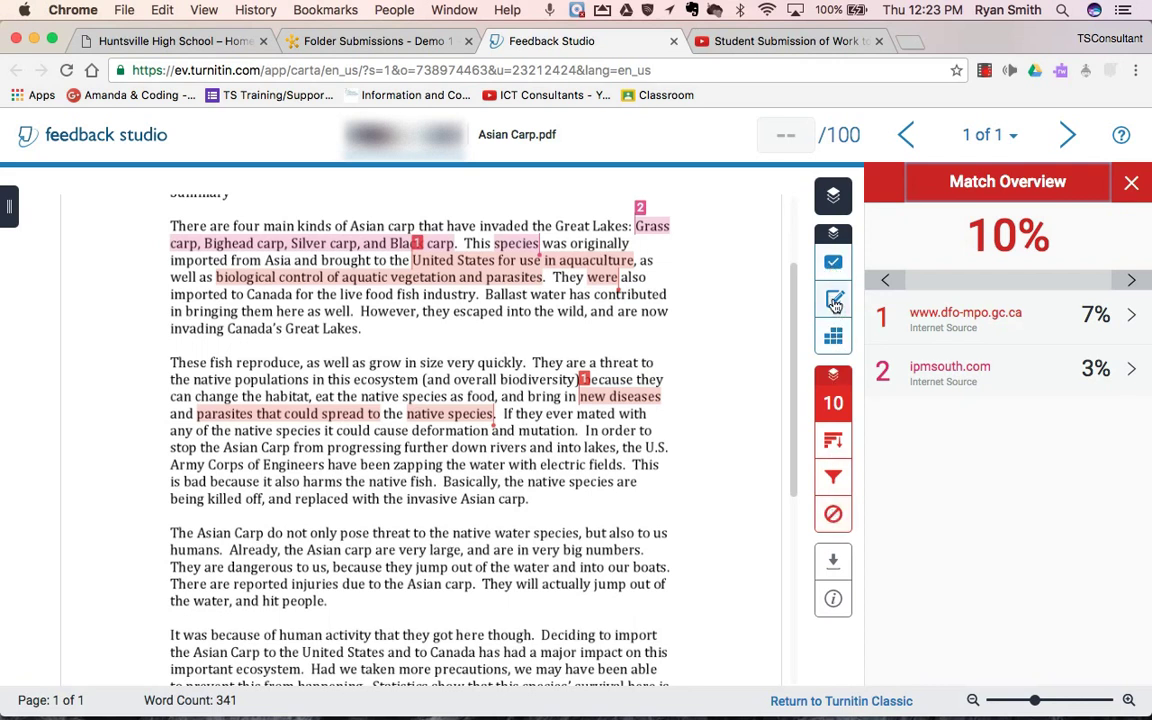
left_click(790, 137)
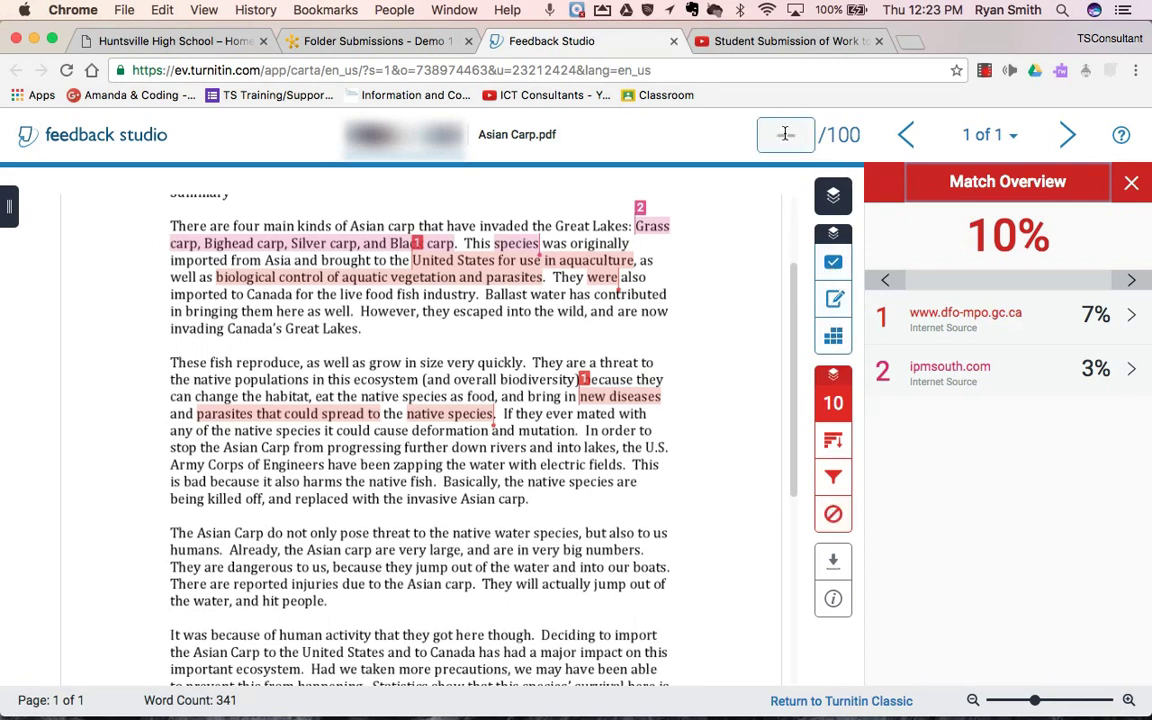
left_click(1131, 182)
scroll(634, 384, "up", 3)
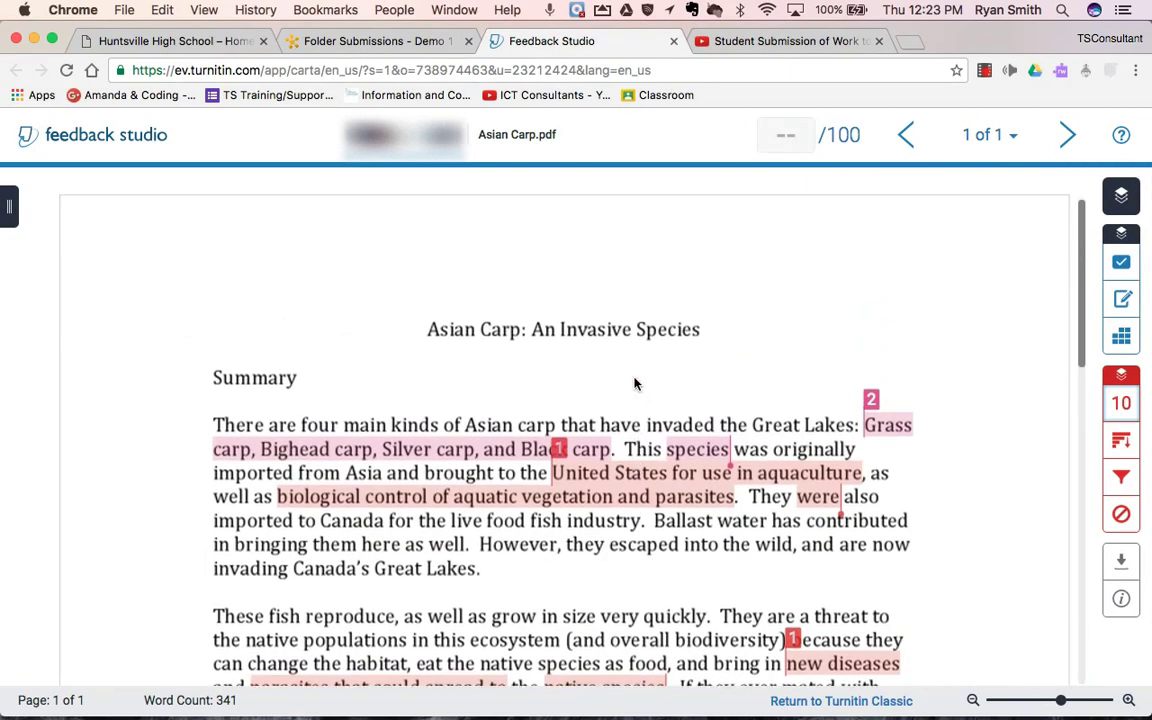
scroll(634, 384, "down", 2)
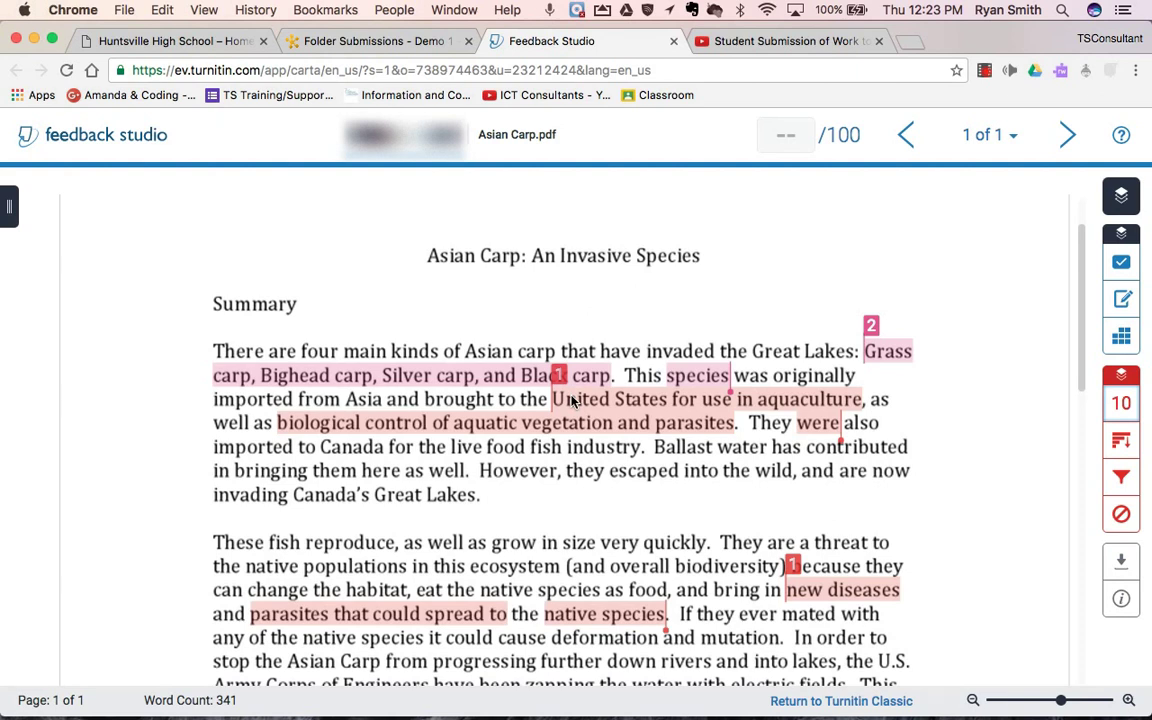
scroll(572, 400, "down", 10)
scroll(572, 400, "down", 2)
scroll(572, 400, "up", 6)
scroll(572, 400, "up", 7)
scroll(572, 402, "up", 10)
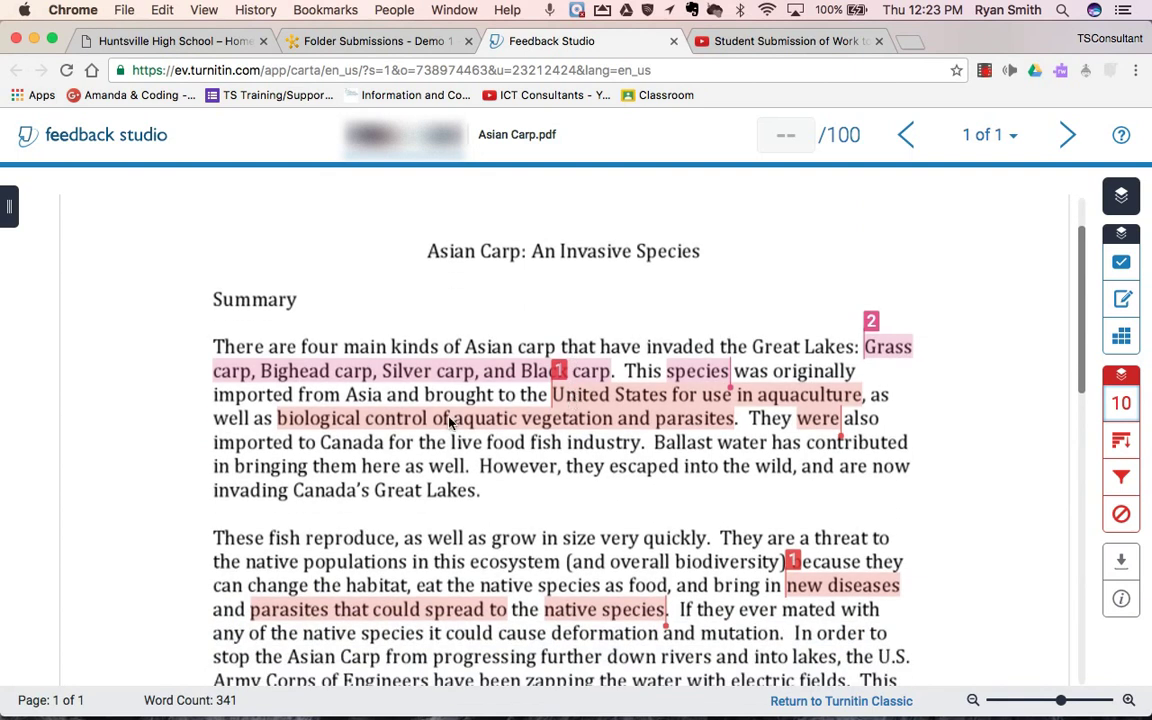
scroll(446, 477, "up", 3)
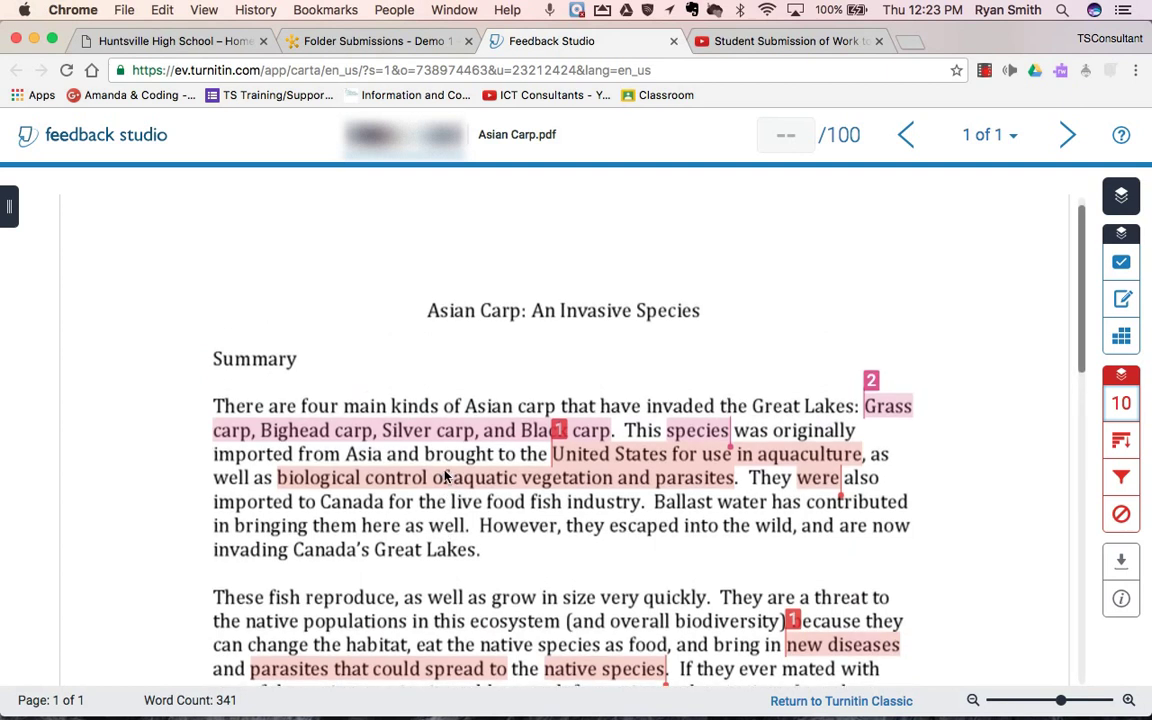